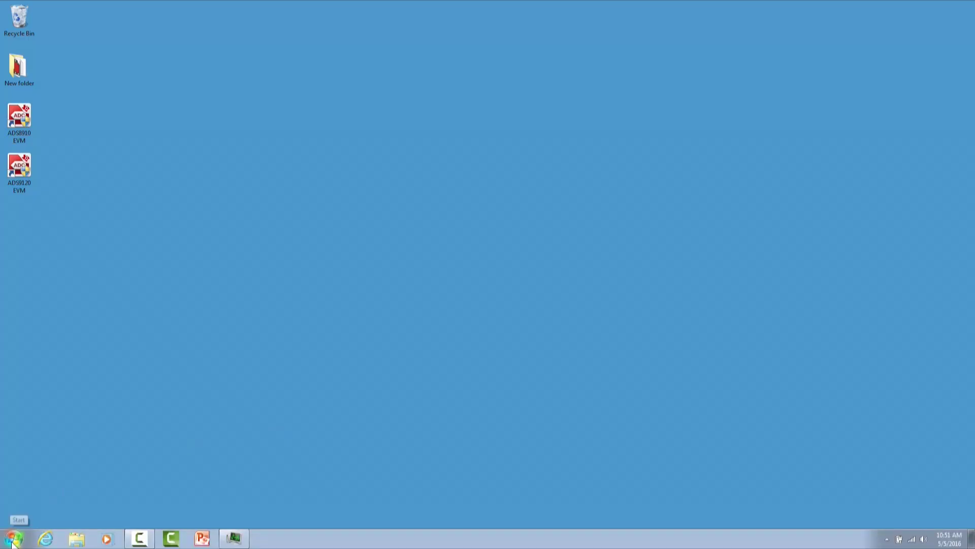
Step: Launch the ADS8910 EVM GUI from the Start menu
{"action": "left_click", "coordinate": [13, 539]}
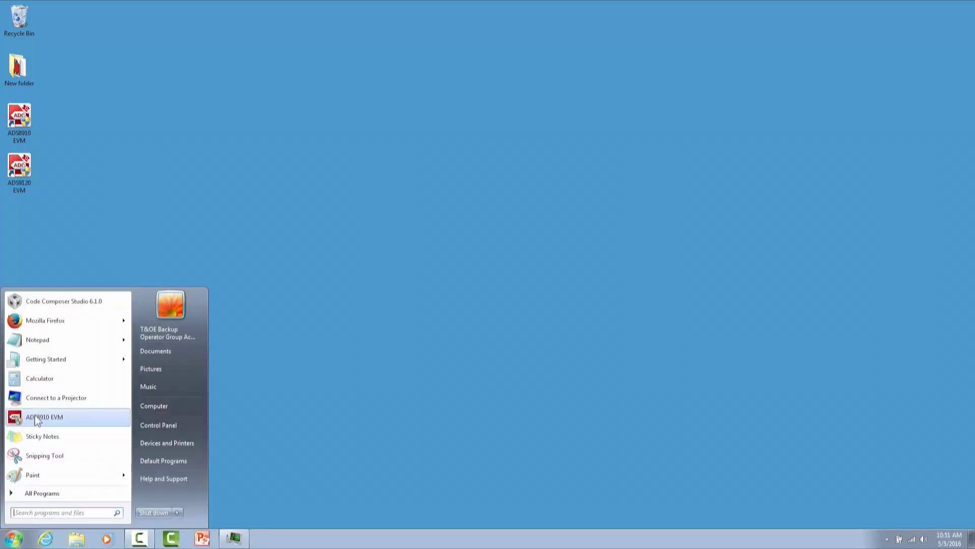
{"action": "left_click", "coordinate": [63, 416]}
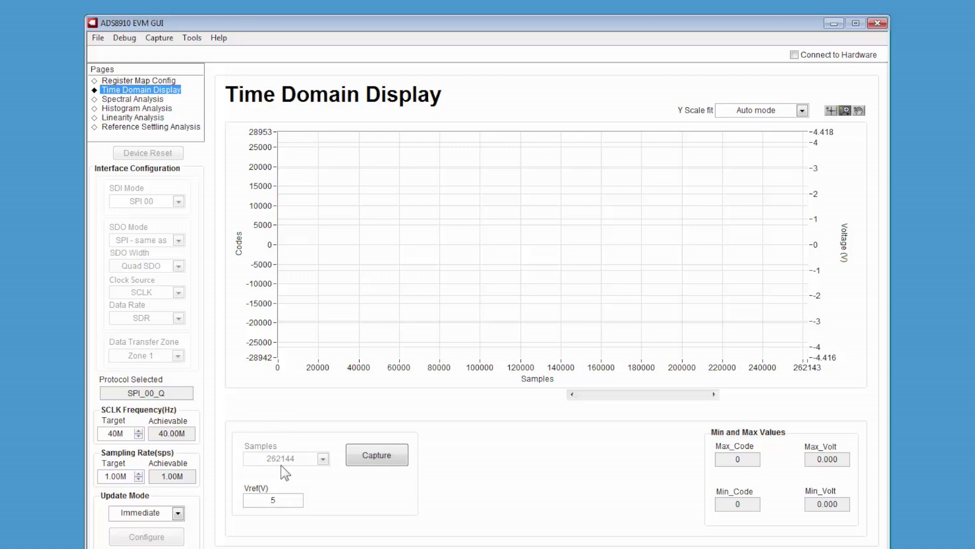
Step: Capture a sine wave and zoom the plot to samples 97645–101012, showing about seven cycles
{"action": "left_click", "coordinate": [364, 458]}
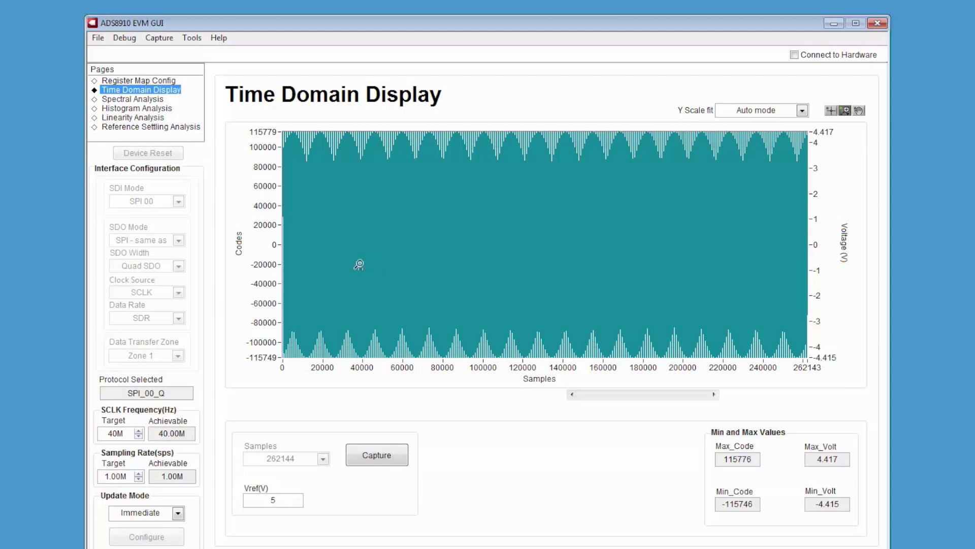
{"action": "left_click_drag", "start_coordinate": [316, 254], "coordinate": [548, 241]}
{"action": "left_click_drag", "start_coordinate": [548, 240], "coordinate": [686, 229]}
{"action": "left_click_drag", "start_coordinate": [402, 221], "coordinate": [652, 229]}
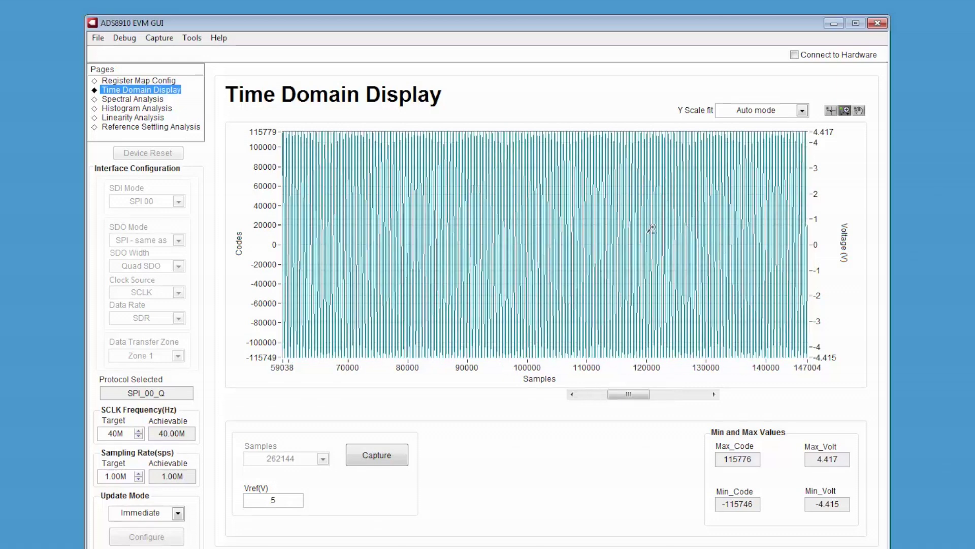
{"action": "left_click_drag", "start_coordinate": [421, 218], "coordinate": [637, 219]}
{"action": "left_click_drag", "start_coordinate": [458, 214], "coordinate": [607, 214]}
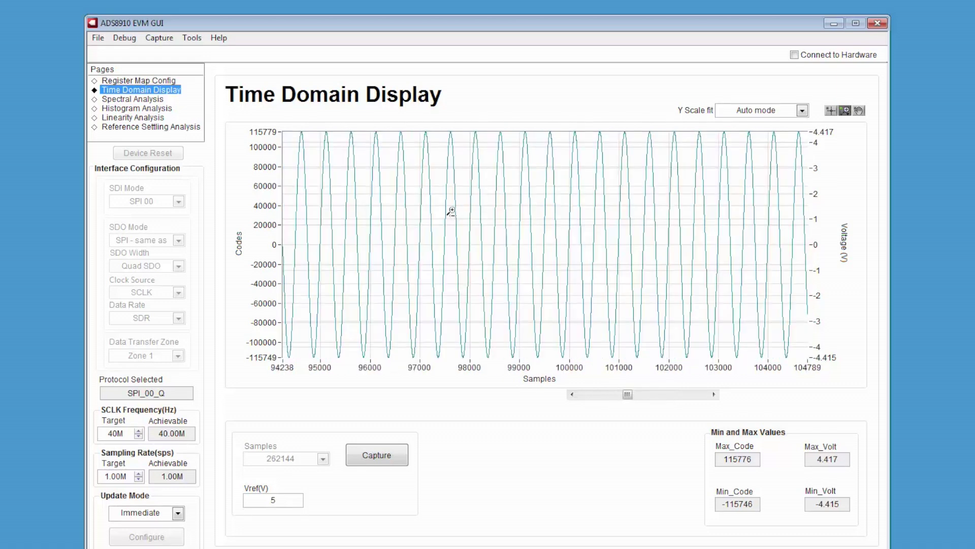
{"action": "left_click_drag", "start_coordinate": [452, 212], "coordinate": [621, 213]}
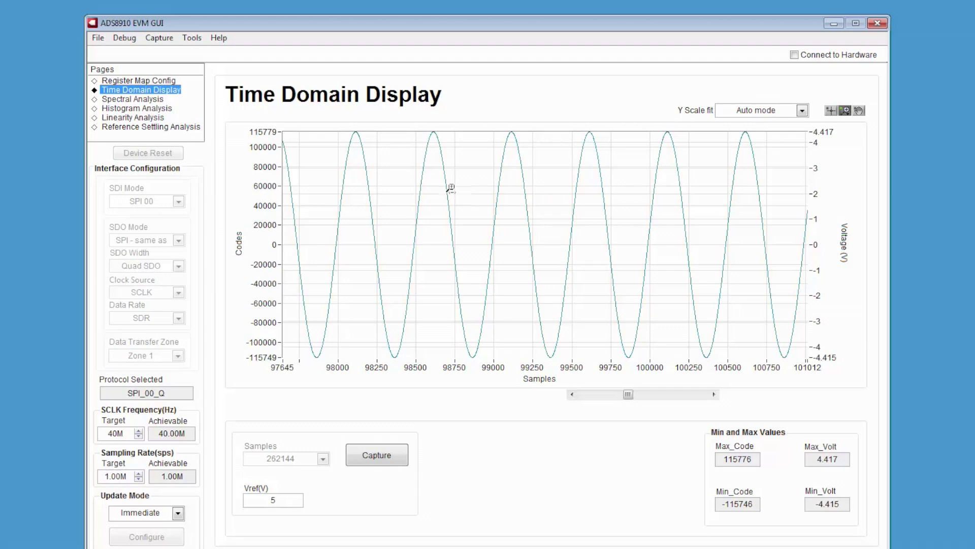
{"action": "right_click", "coordinate": [465, 188]}
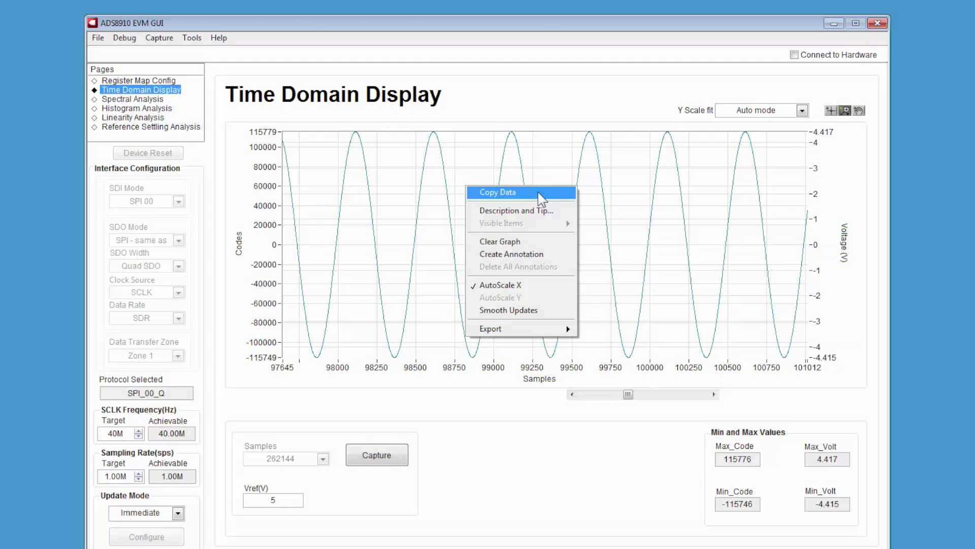
{"action": "left_click", "coordinate": [595, 210]}
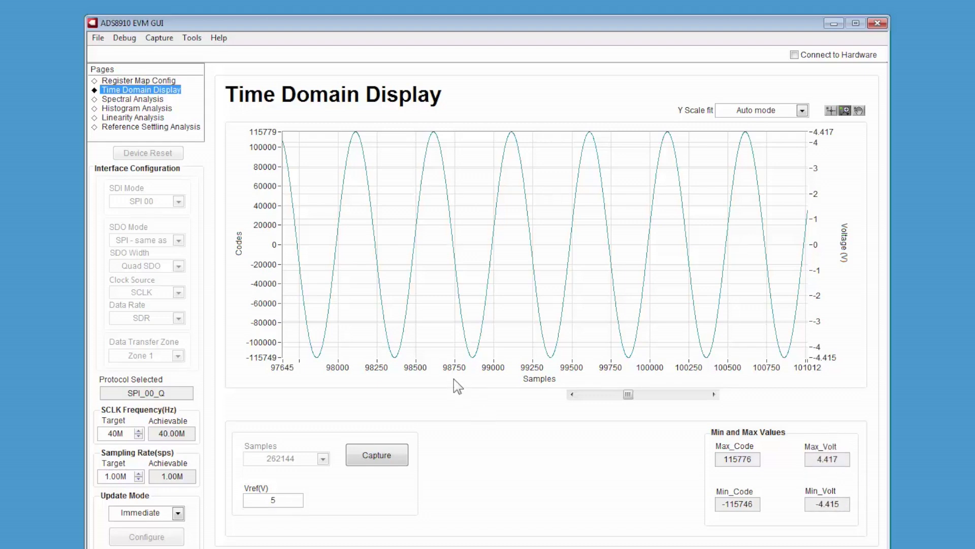
{"action": "left_click", "coordinate": [149, 100]}
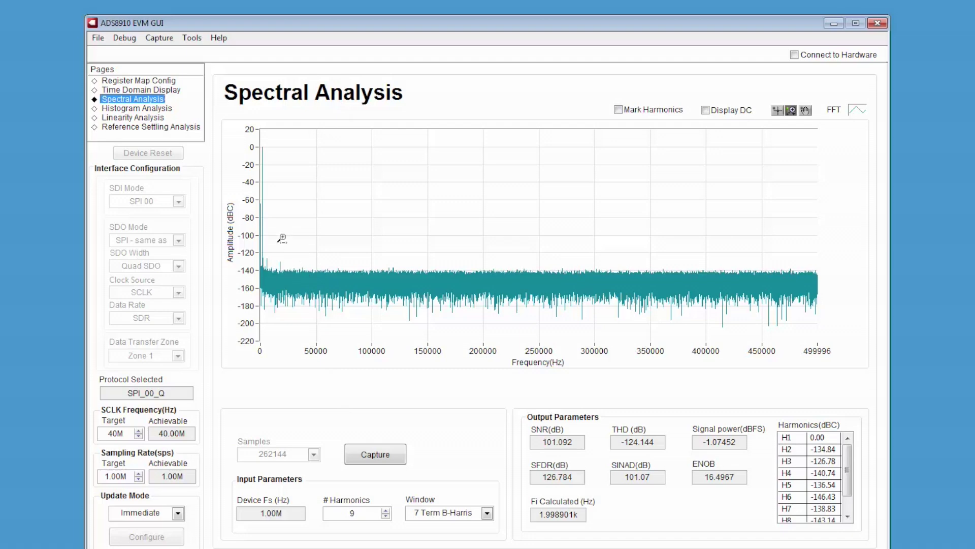
Step: Zoom the FFT to the 0–20 kHz region around the 2 kHz tone and mark harmonics H1–H9
{"action": "left_click_drag", "start_coordinate": [282, 239], "coordinate": [257, 235]}
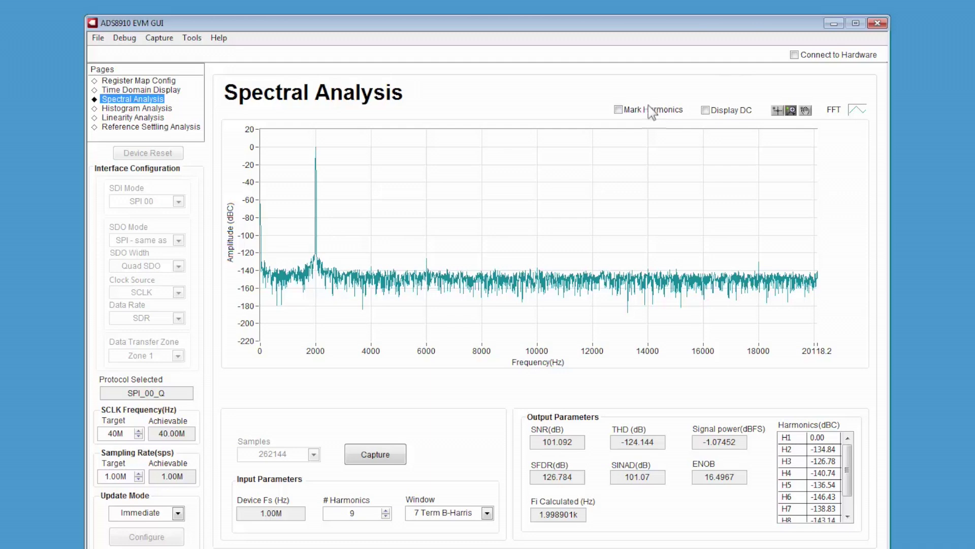
{"action": "left_click", "coordinate": [618, 110]}
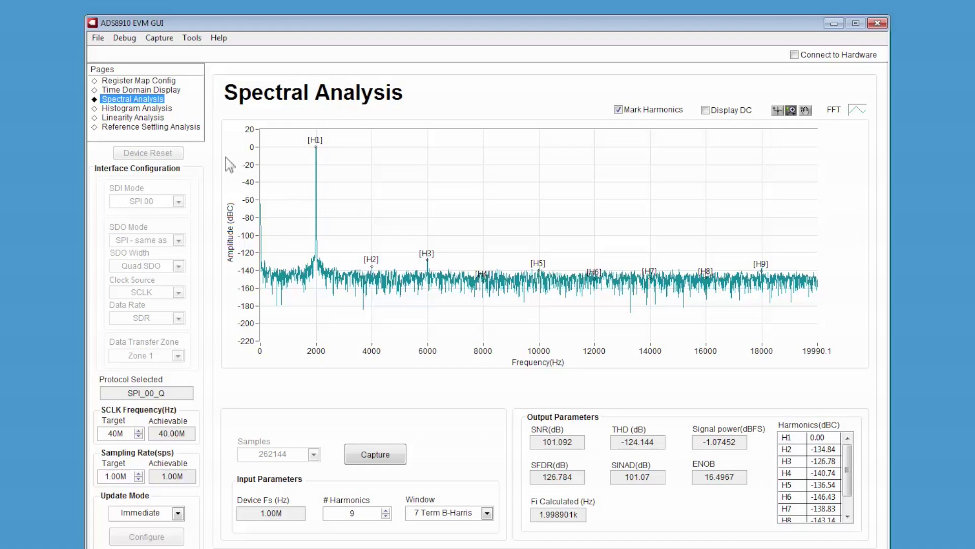
{"action": "left_click", "coordinate": [152, 119]}
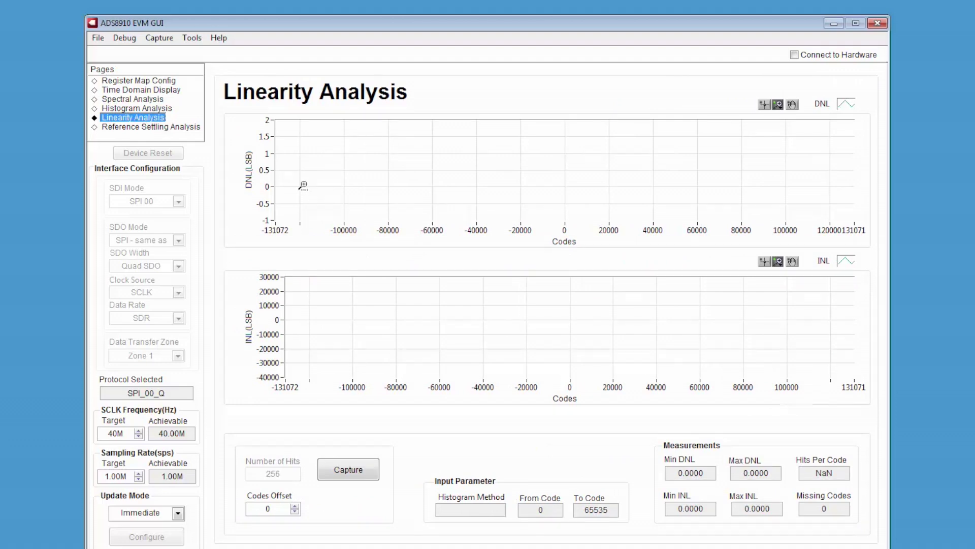
Step: Run the reference settling test, giving codes near −779 and 0.43 LSB reference droop
{"action": "left_click", "coordinate": [183, 128]}
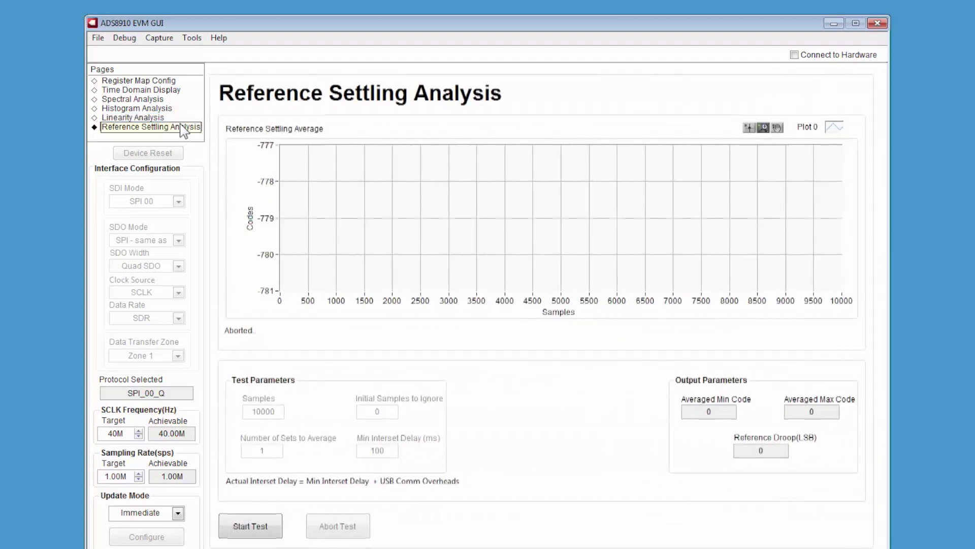
{"action": "left_click", "coordinate": [256, 526]}
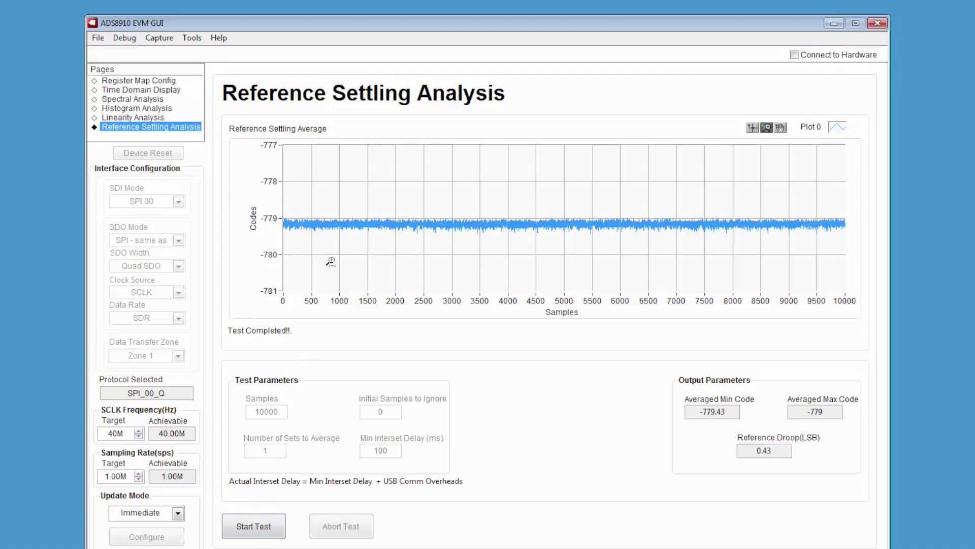